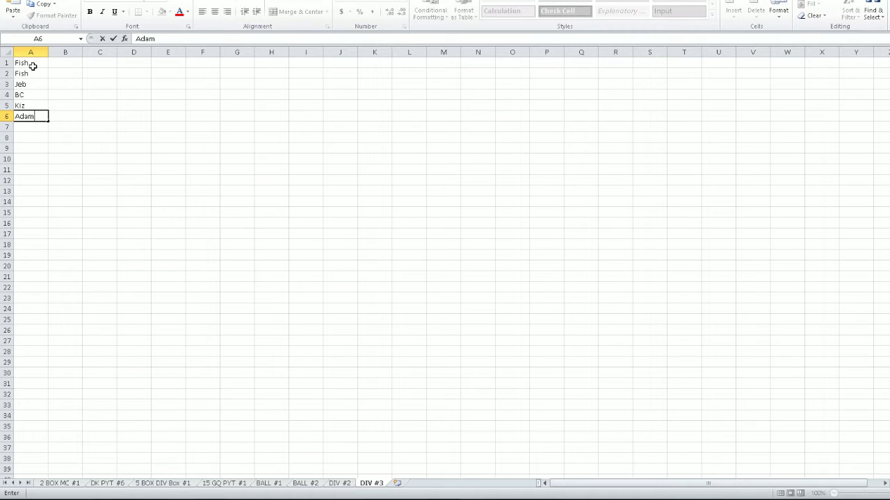
Finish entering the sixth participant's name in cell A6 of the DIV #3 sheet and go back up the list
key(Return)
key(Up)
key(Up)
key(Up)
key(Up)
key(Up)
key(Up)
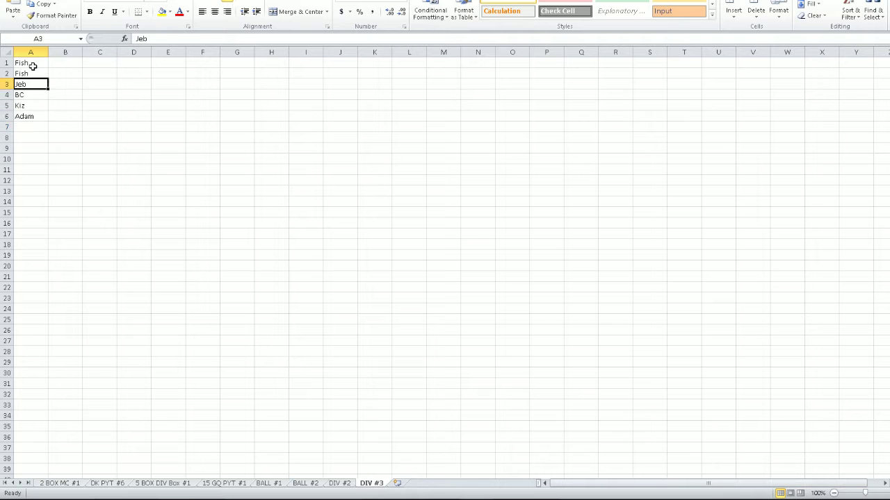
Review the participant names listed in A1 to A6, row by row
key(Down)
key(Down)
key(Down)
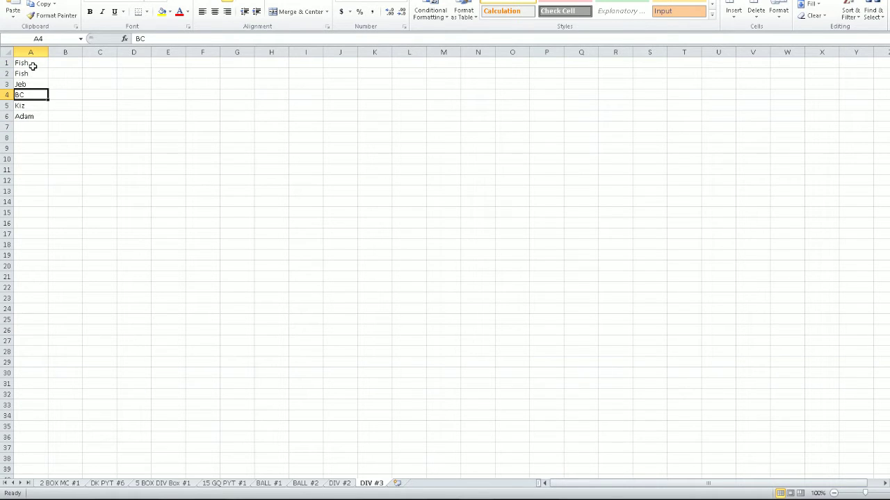
key(Down)
key(Up)
key(Up)
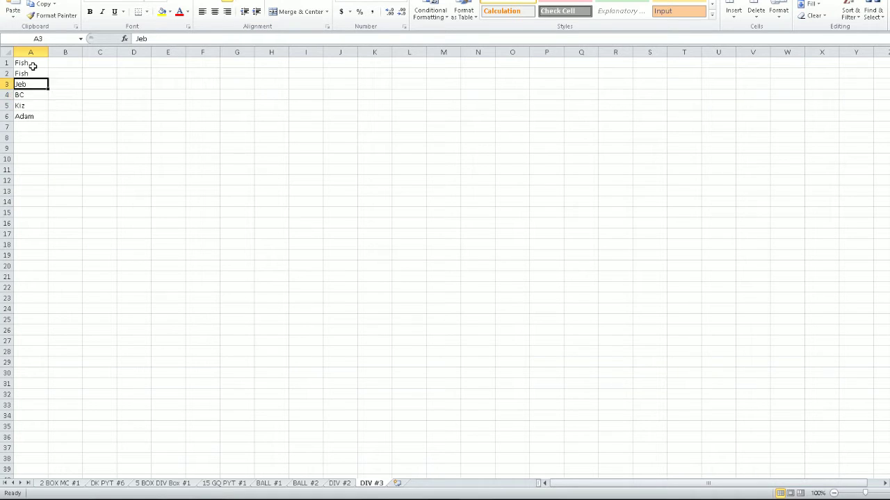
key(Down)
key(Down)
key(Right)
key(Left)
key(Up)
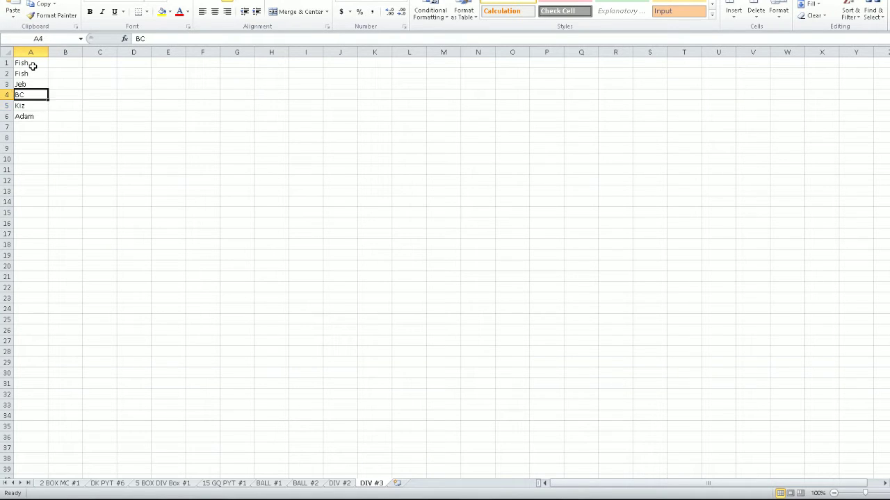
key(Up)
key(Right)
key(Left)
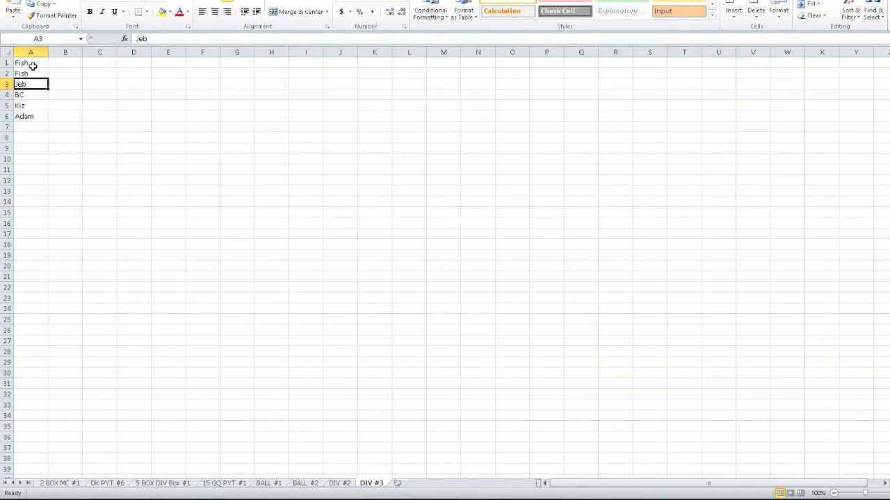
key(Up)
key(Up)
key(Right)
key(Left)
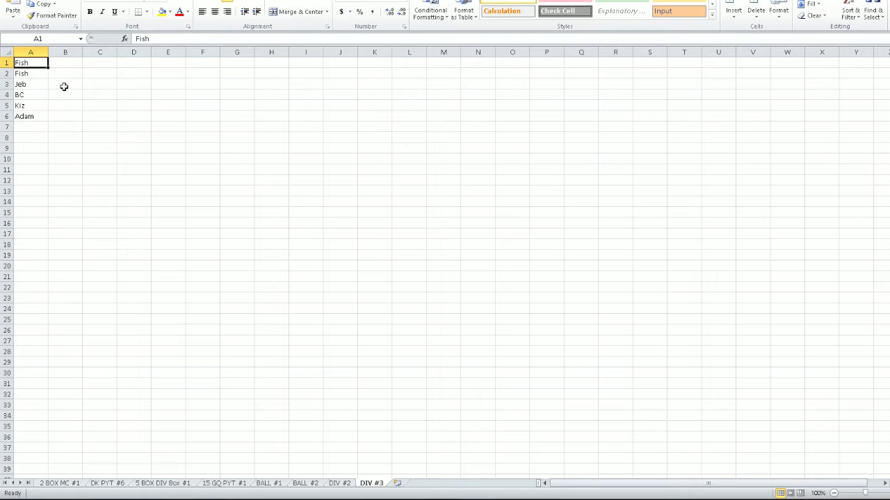
Copy the six division names from column B of the DIV #2 sheet to C1 of the DIV #3 sheet
click(104, 63)
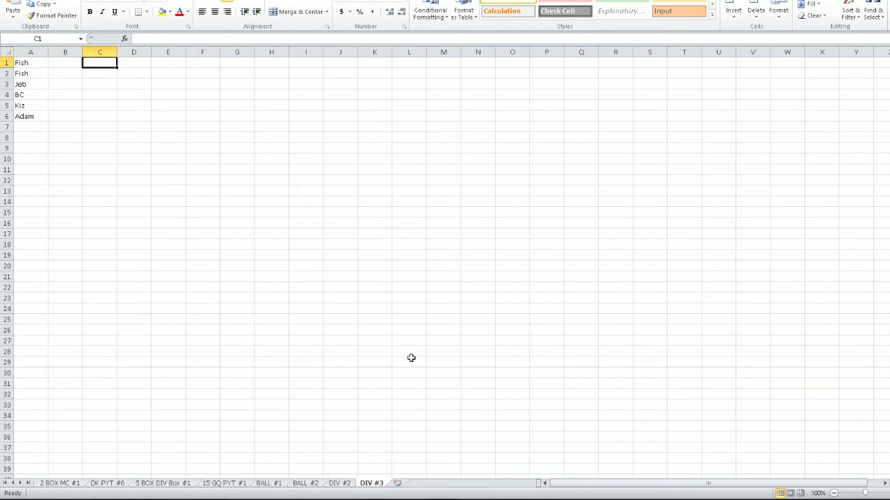
click(337, 483)
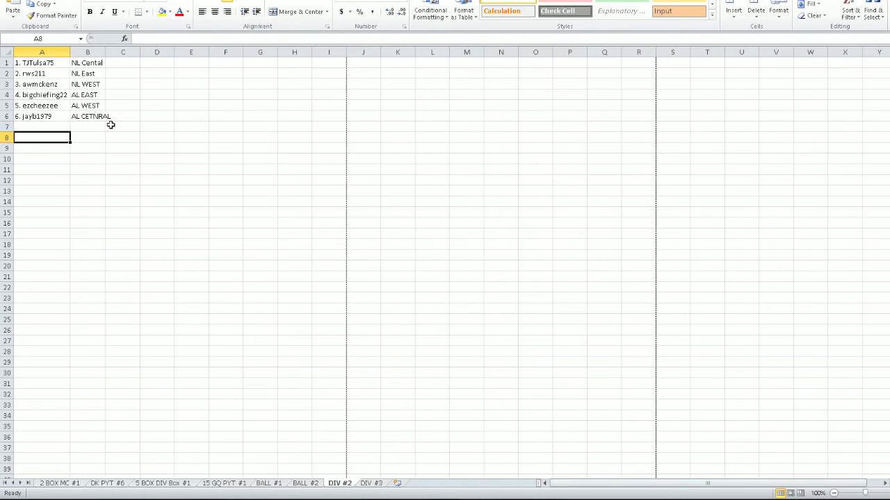
drag(110, 125, 84, 64)
right_click(79, 63)
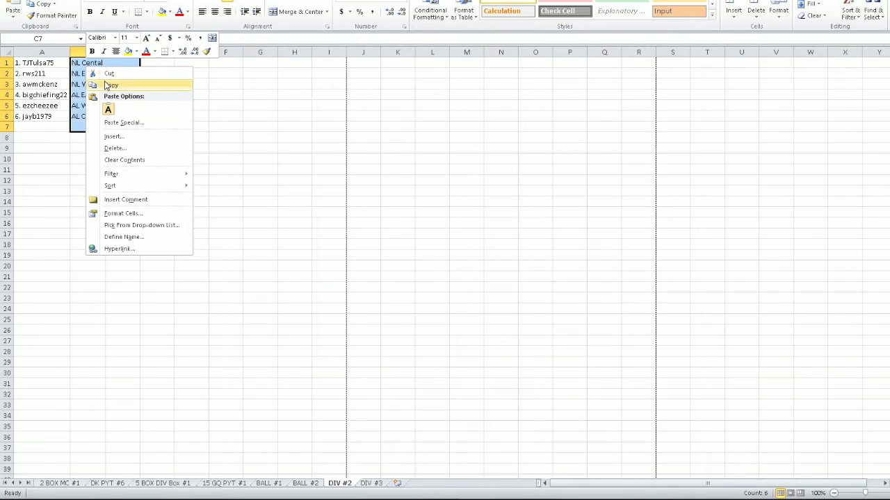
click(113, 83)
click(371, 483)
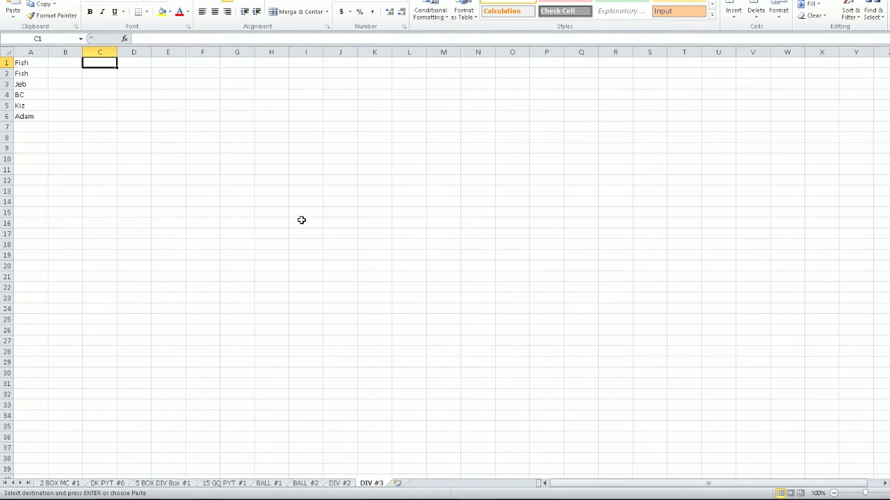
right_click(99, 63)
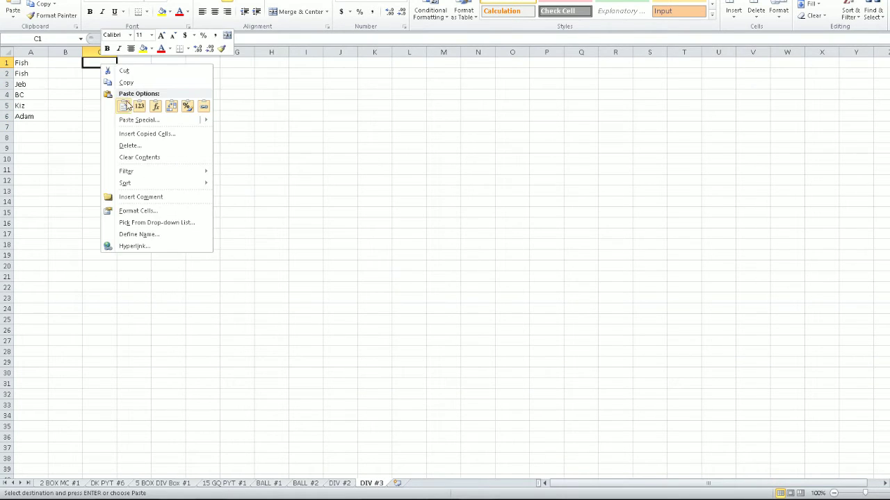
click(116, 103)
click(122, 159)
Copy the participant names from column A into the item field of RANDOM.ORG's List Randomizer
drag(70, 126, 23, 63)
right_click(23, 62)
click(49, 79)
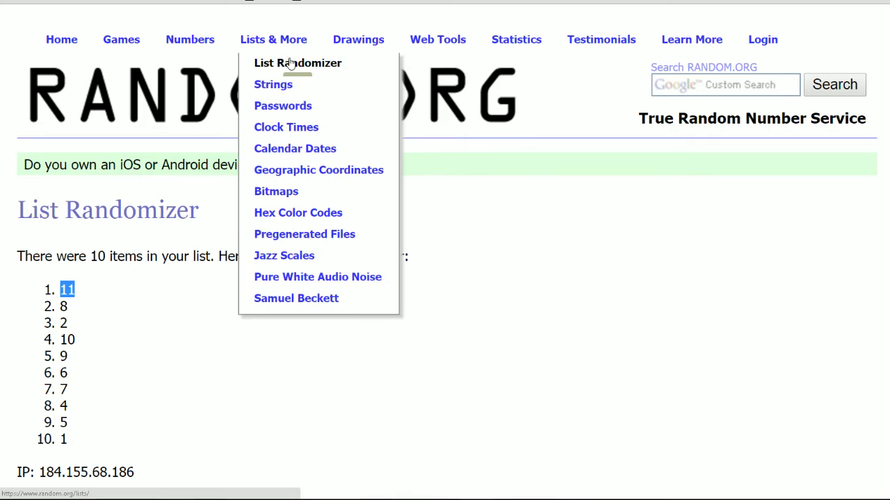
click(292, 64)
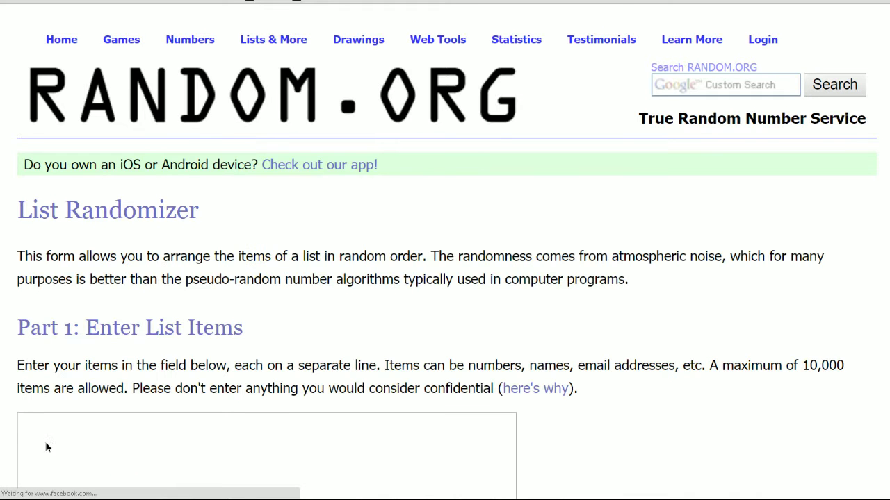
right_click(86, 214)
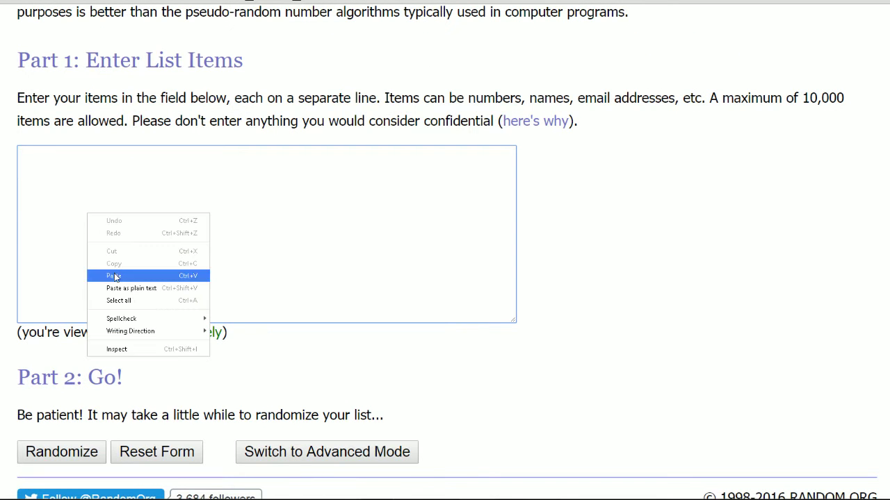
click(116, 275)
click(271, 219)
scroll(160, 304, down, 1)
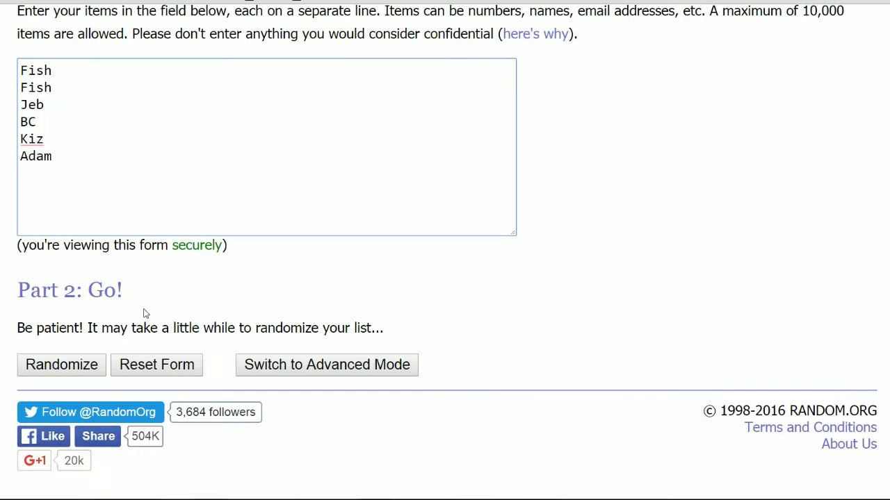
Randomize the list of participants six times
click(77, 362)
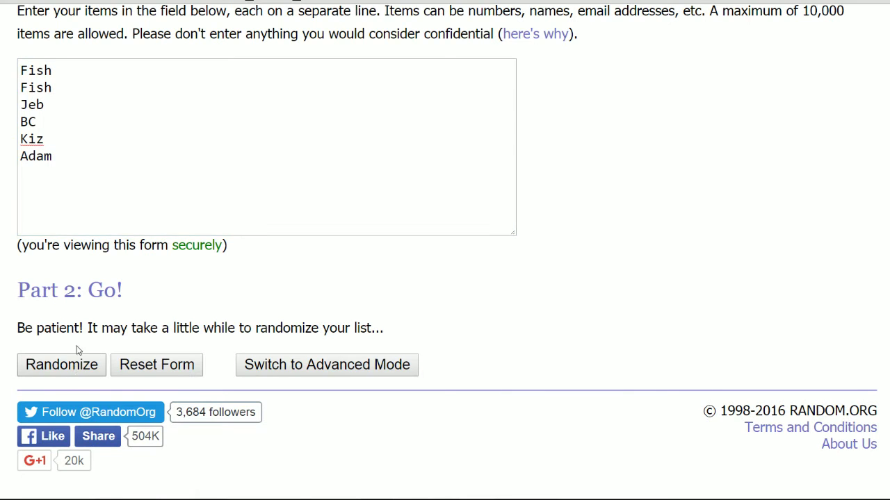
click(46, 465)
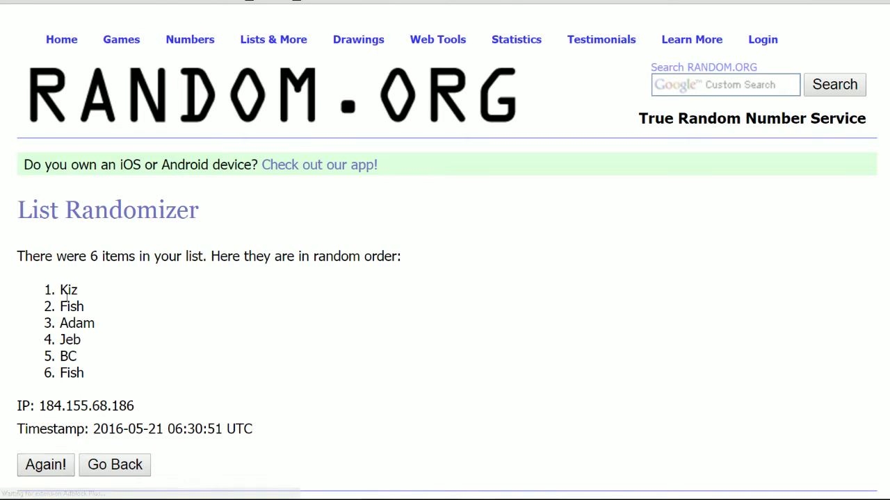
scroll(67, 297, down, 2)
click(26, 401)
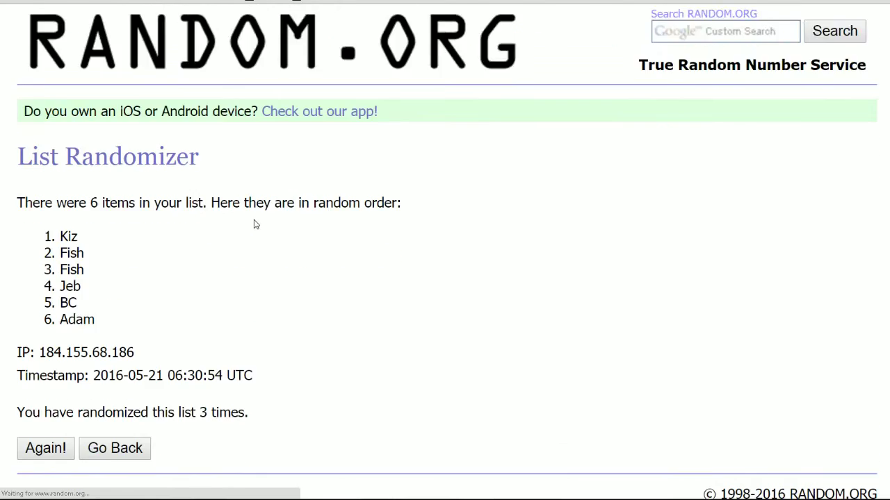
scroll(28, 395, down, 2)
click(31, 401)
scroll(107, 316, down, 2)
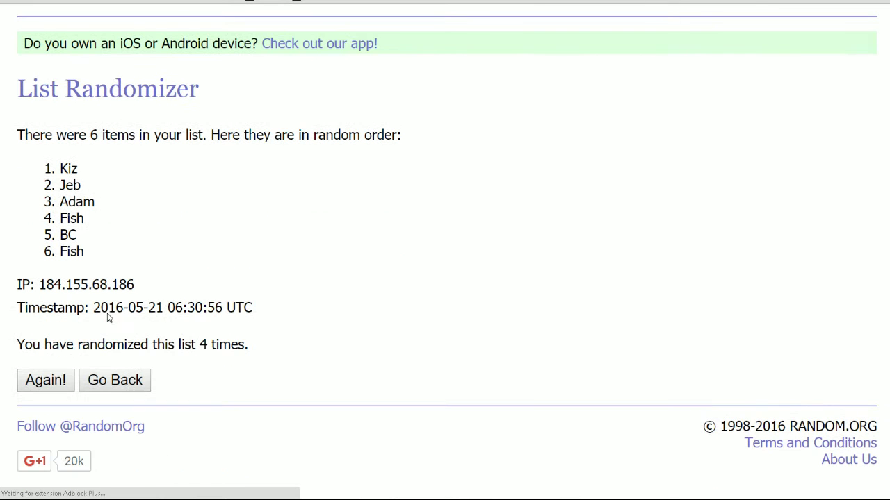
click(53, 381)
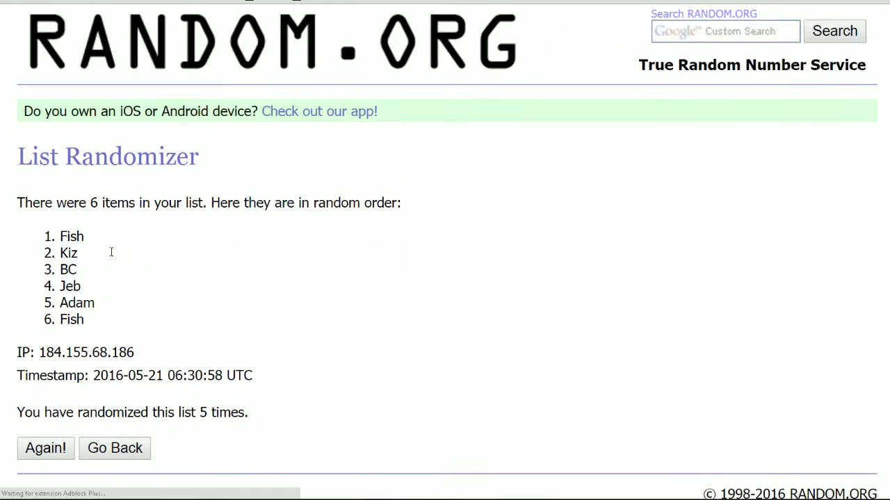
scroll(109, 252, down, 1)
click(46, 401)
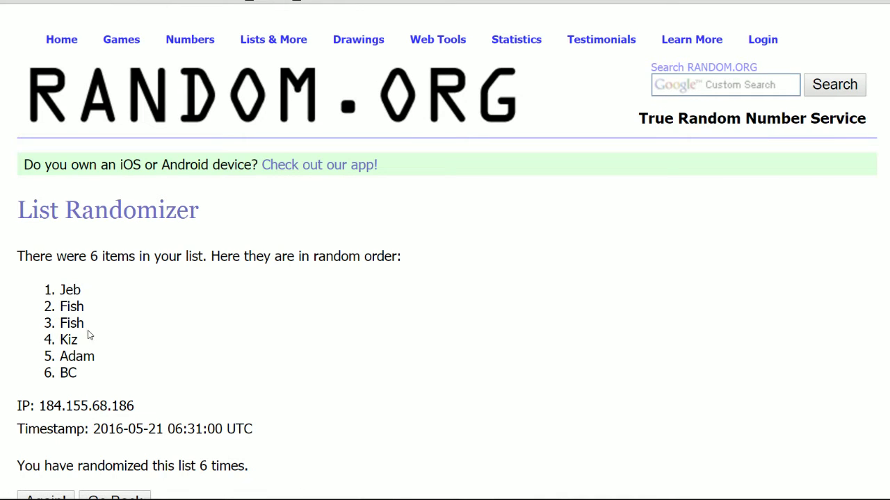
Copy the randomized names and paste them as plain text over the participants in column A of the Excel sheet
drag(81, 377, 61, 289)
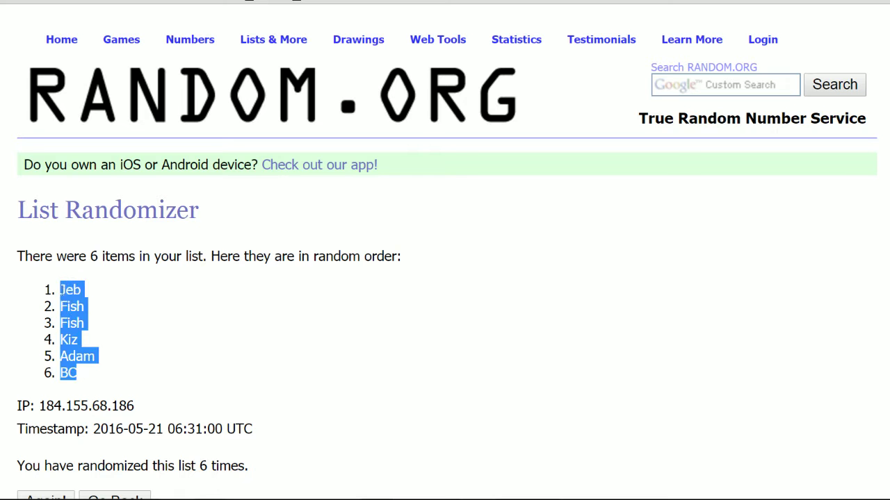
right_click(71, 289)
click(89, 294)
key(alt+Tab)
right_click(46, 82)
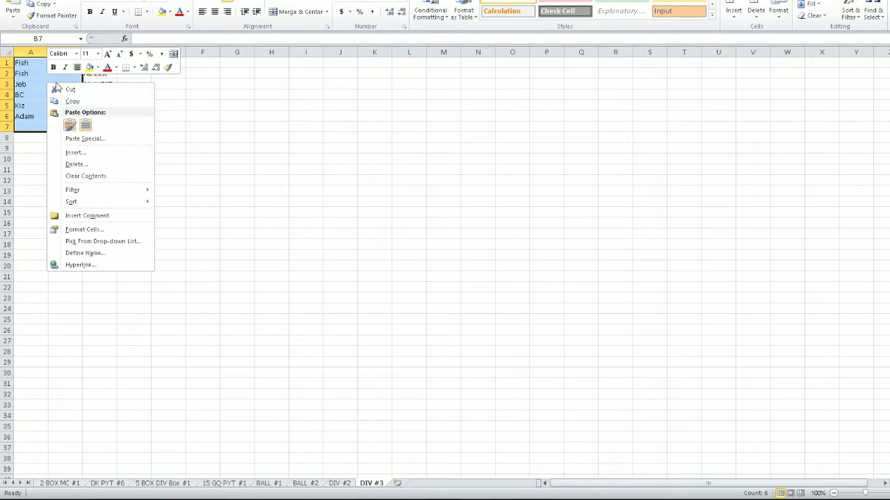
click(87, 138)
drag(100, 21, 389, 19)
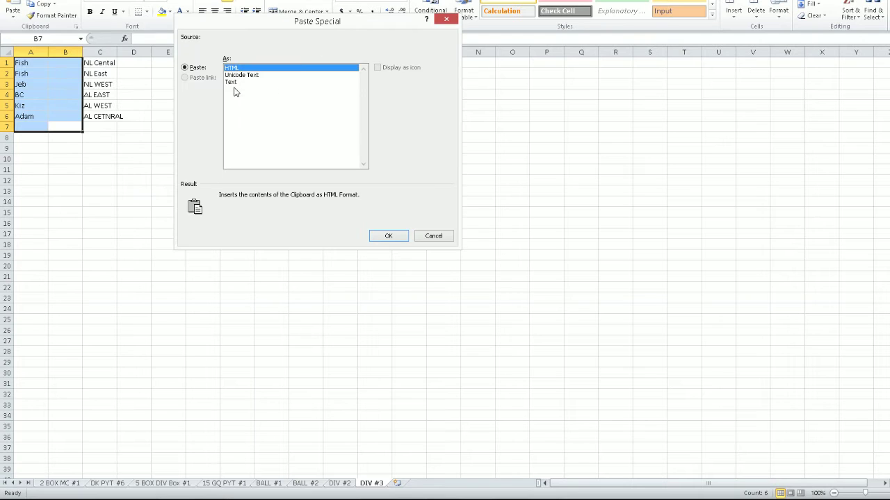
double_click(230, 83)
click(431, 262)
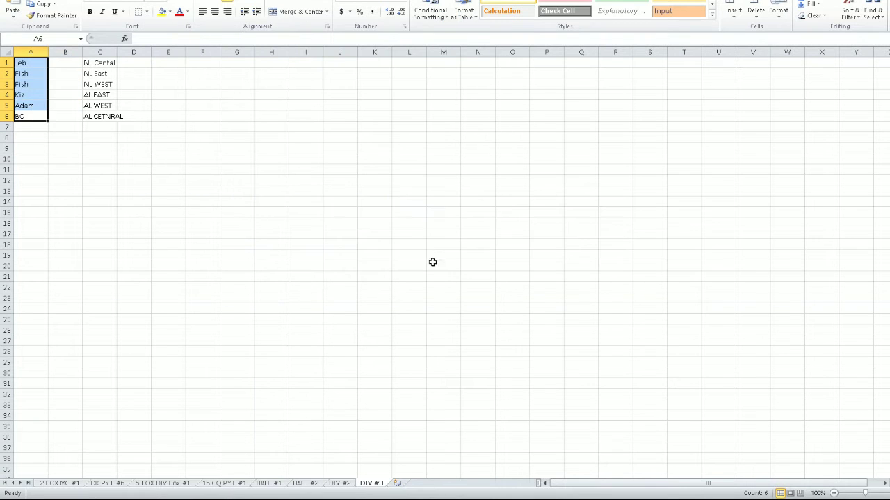
click(133, 167)
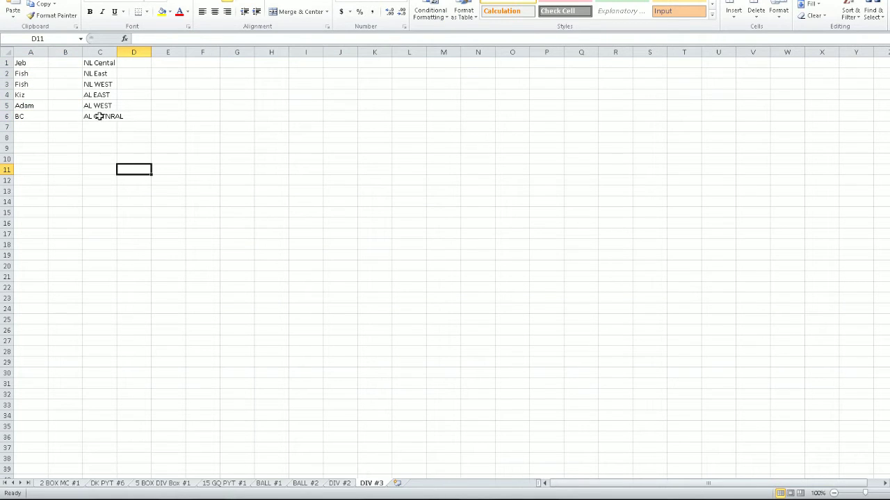
Move the "NL Cental" division from C1 to B1, beside the first participant
click(41, 116)
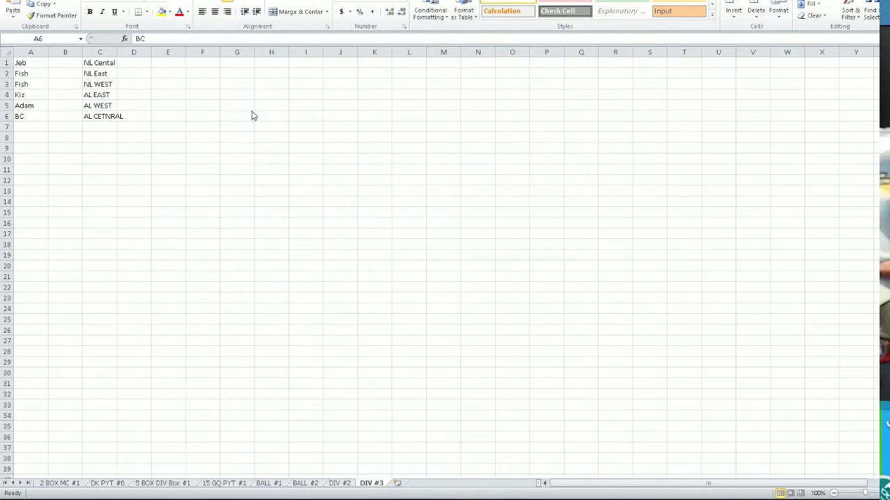
double_click(102, 62)
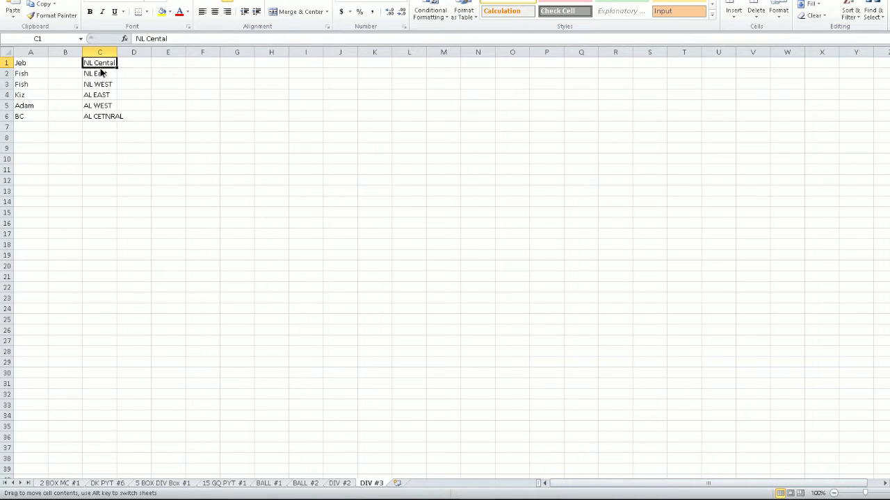
drag(101, 72, 98, 62)
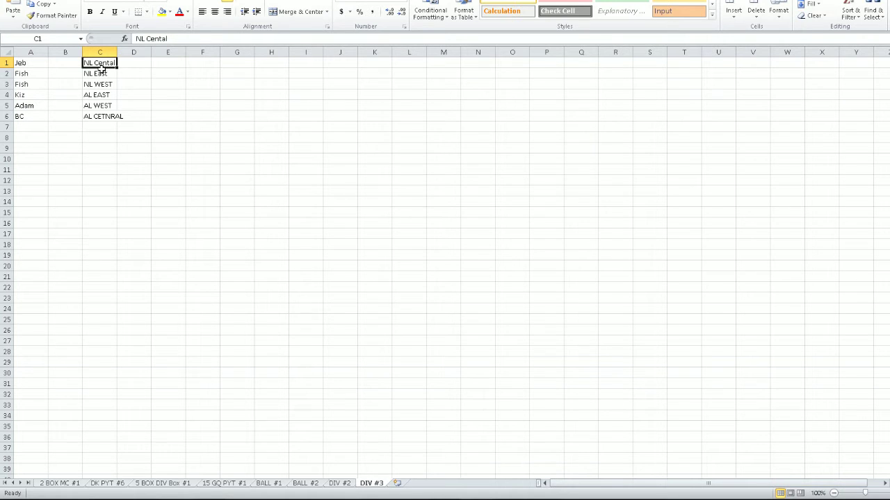
drag(101, 70, 64, 71)
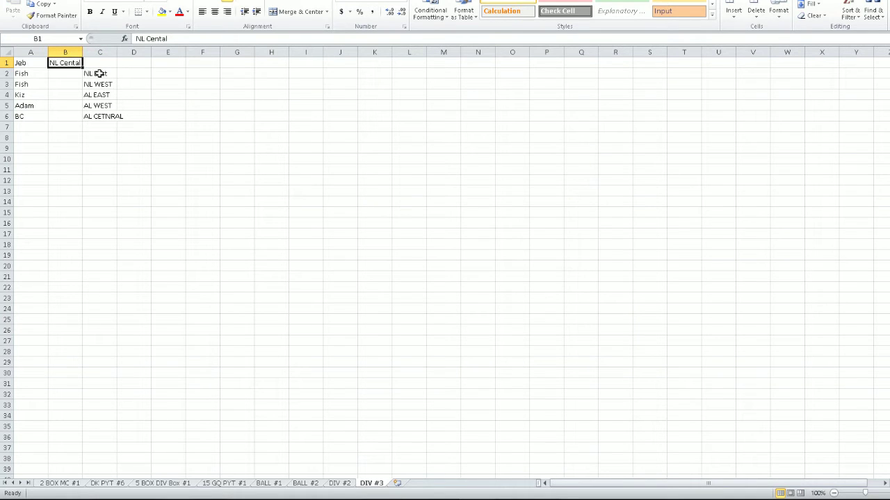
Move the "AL EAST" division from C4 to B2, beside the second participant
click(105, 75)
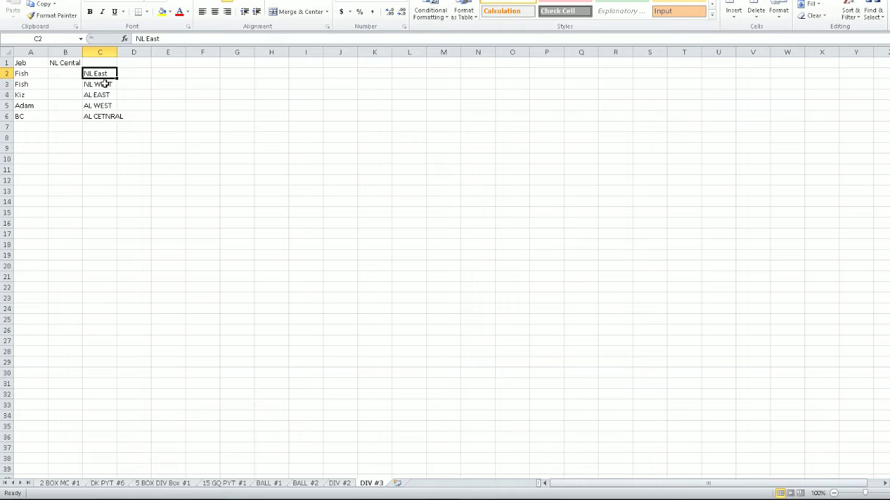
click(103, 94)
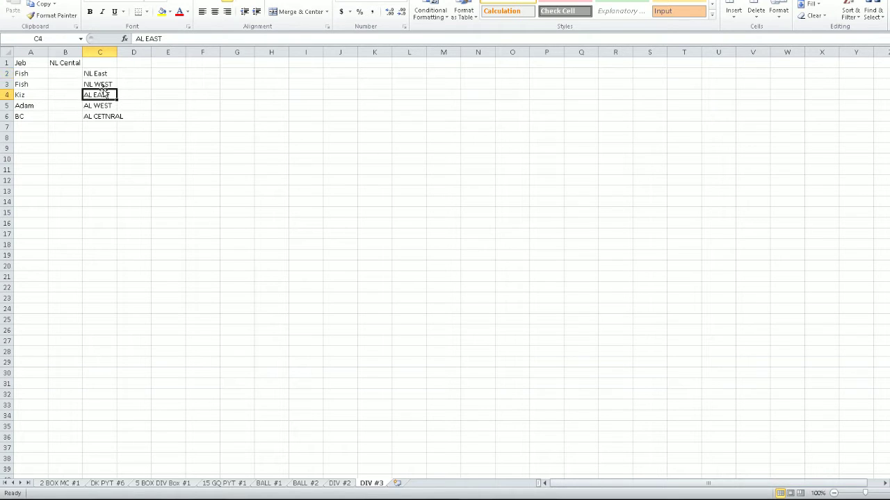
drag(115, 94, 58, 75)
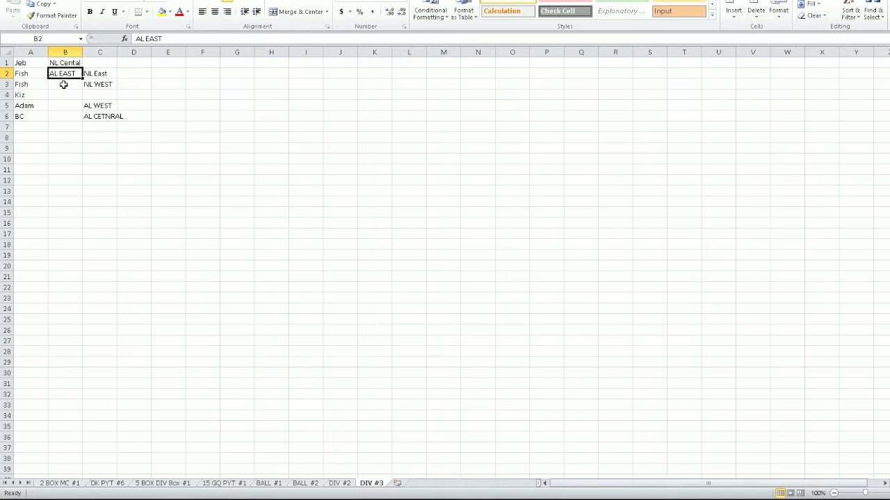
click(63, 64)
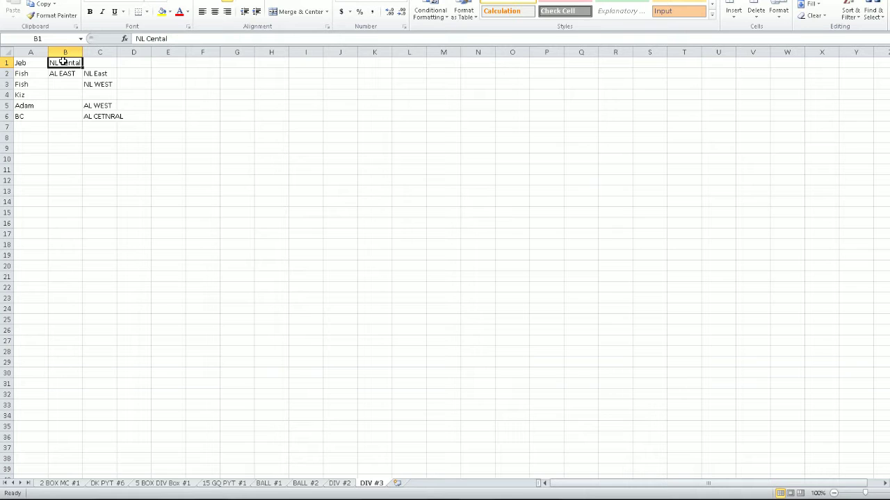
click(93, 84)
click(94, 107)
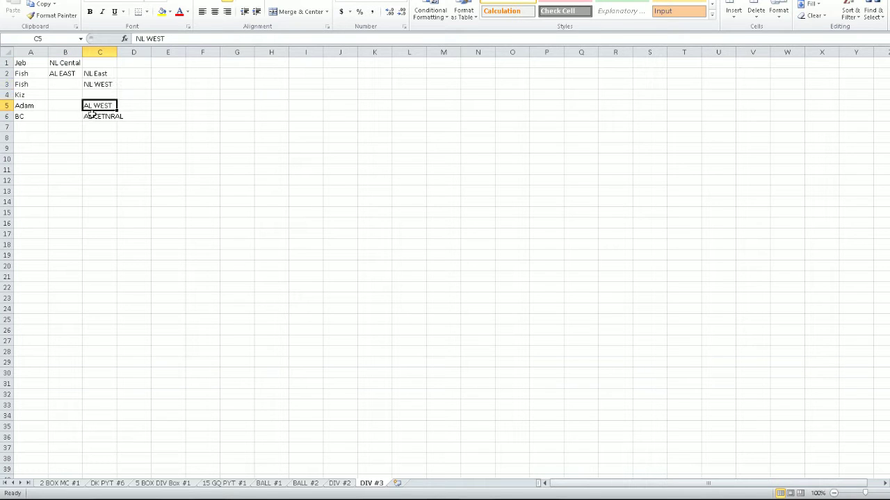
Move the "AL CETNRAL" division from C6 to B3, beside the third participant
click(93, 115)
click(94, 106)
click(96, 84)
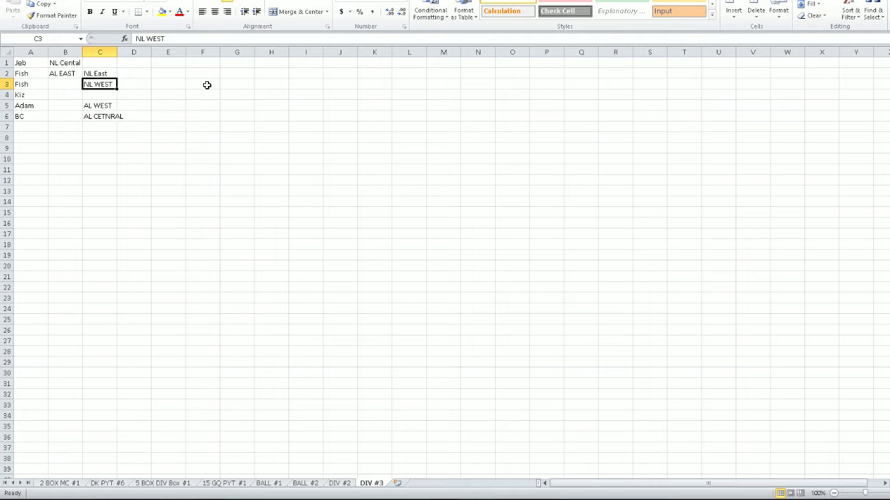
click(111, 116)
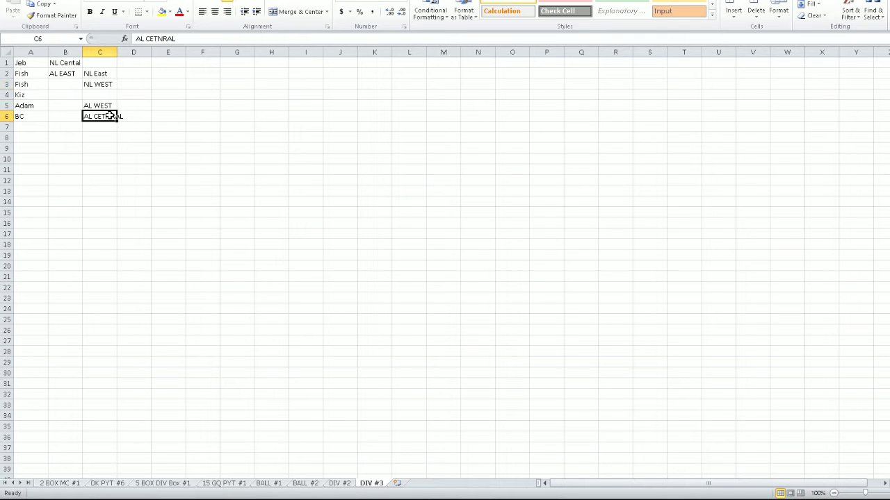
drag(107, 110, 71, 79)
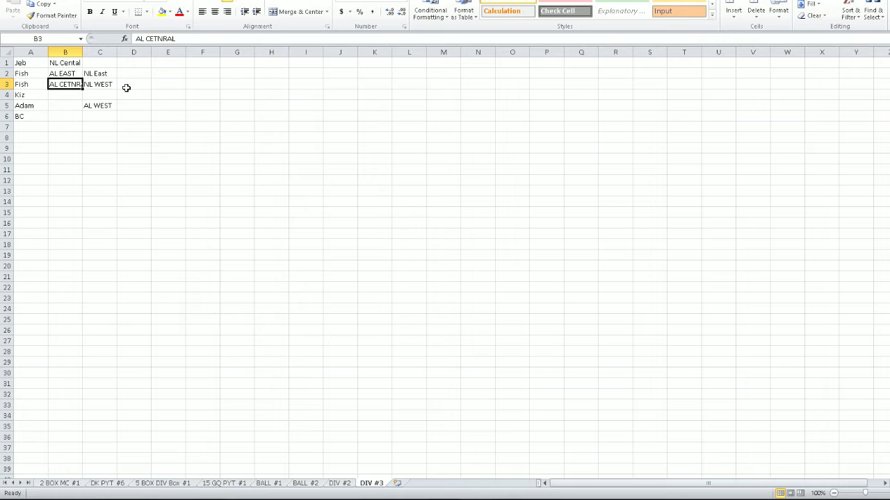
Move the "NL WEST" division from C3 to B4 and the "AL WEST" division from C5 to B5
click(103, 84)
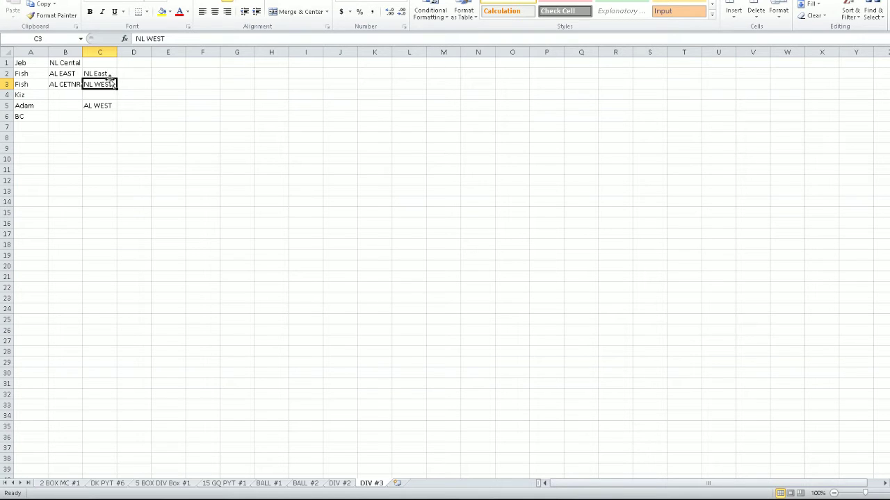
drag(111, 82, 77, 93)
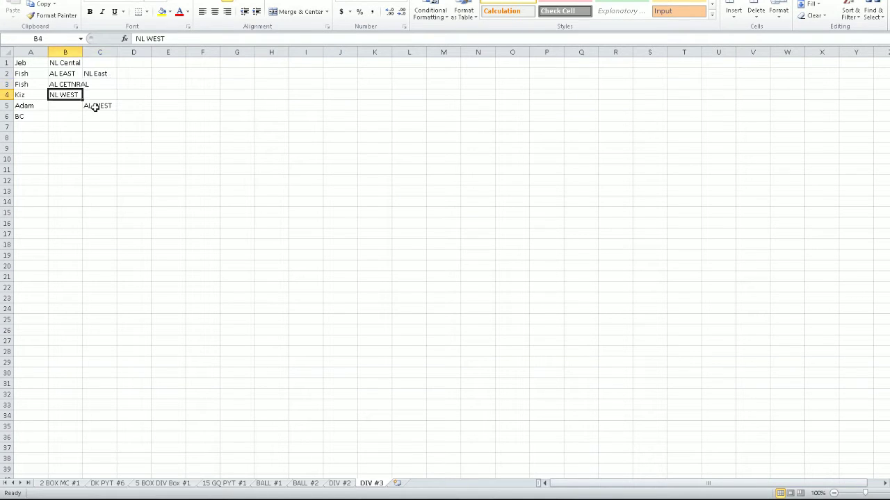
click(102, 106)
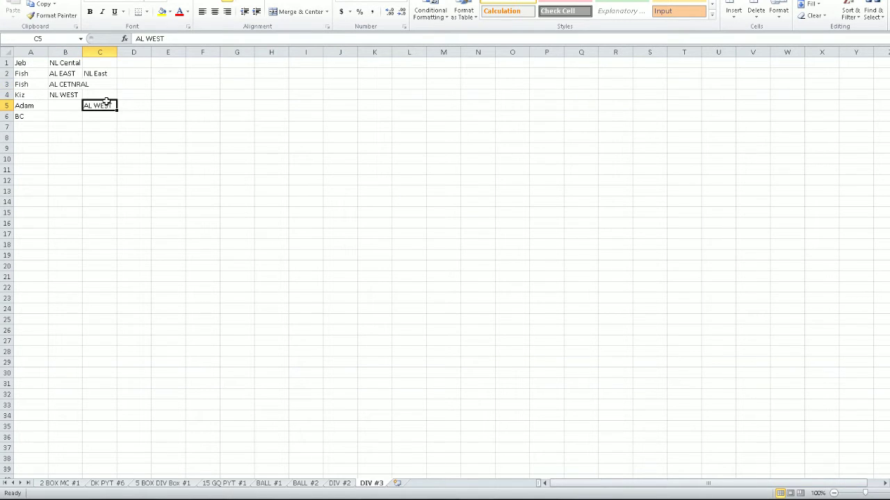
drag(107, 104, 72, 104)
Move the "NL East" division from C2 to B6, beside the last participant
click(108, 75)
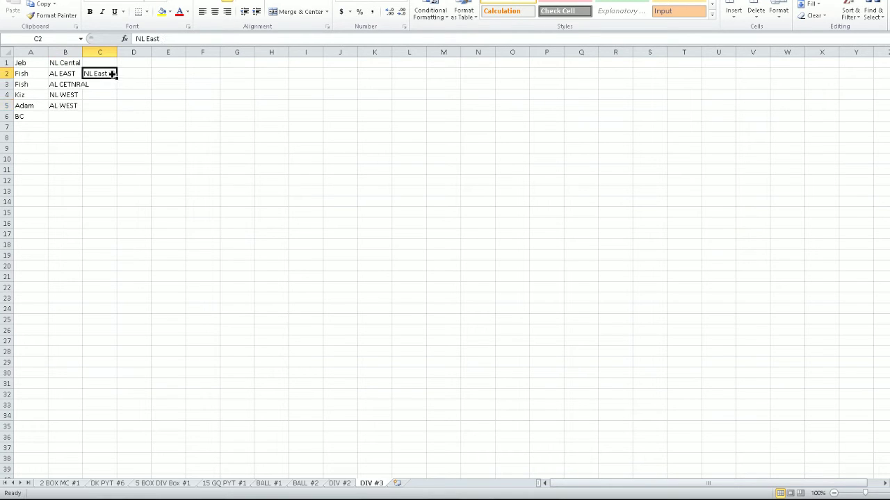
drag(106, 72, 70, 121)
click(135, 114)
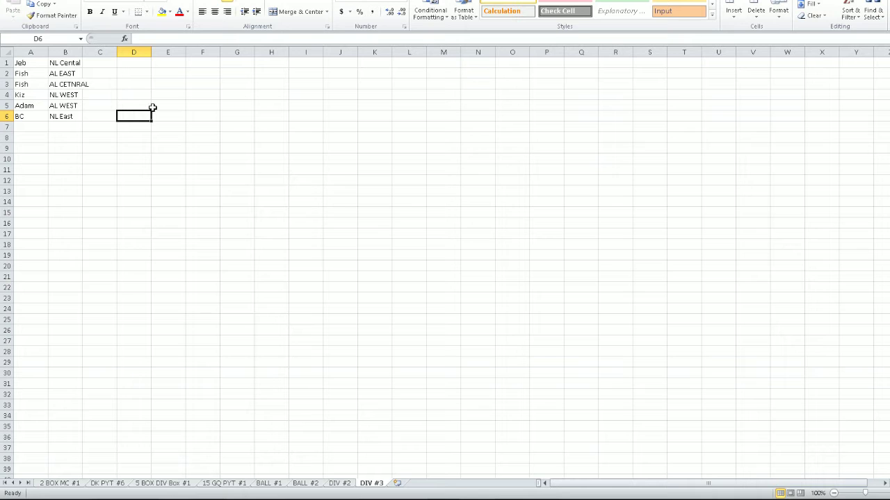
click(74, 106)
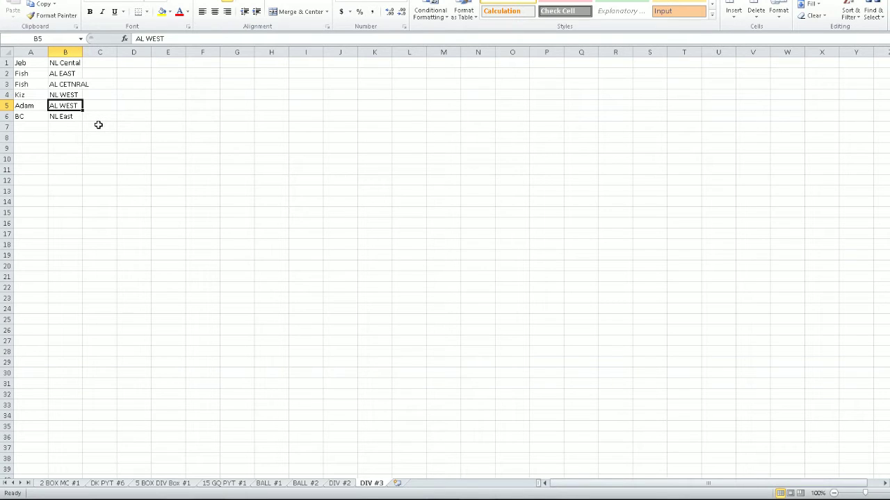
click(72, 118)
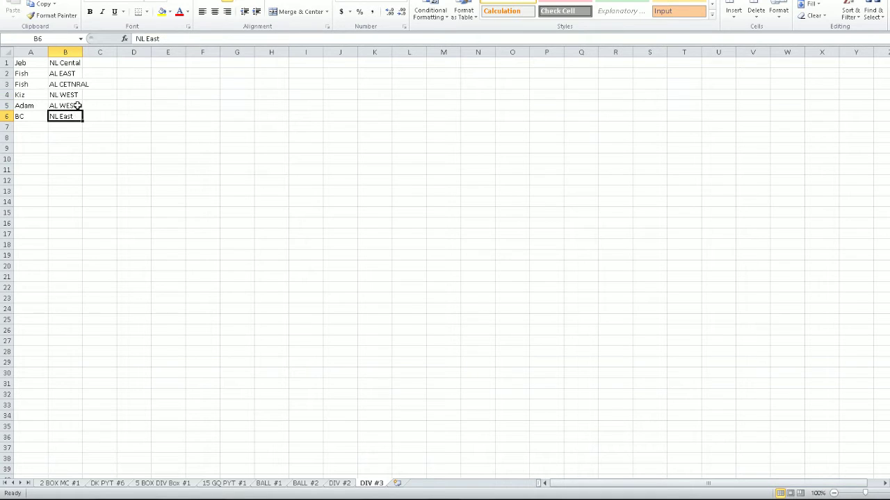
click(77, 96)
click(78, 105)
click(75, 119)
Enter the team "Diamond Backs" in C5 beside AL WEST and "Sea Mar" in C4 beside NL WEST
click(97, 105)
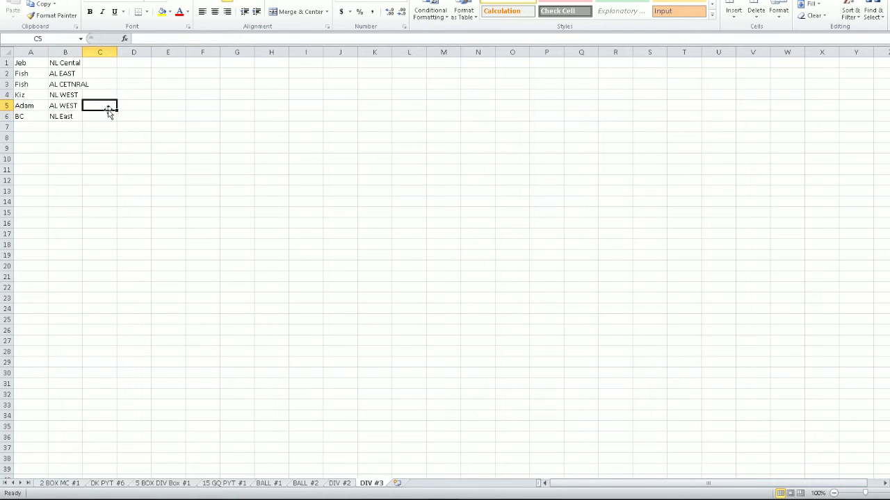
text(Diamond)
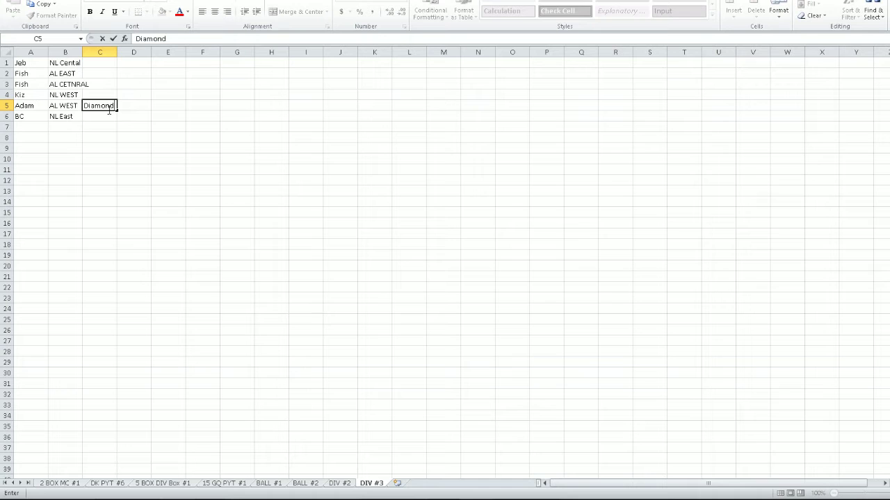
text( Backs)
click(104, 96)
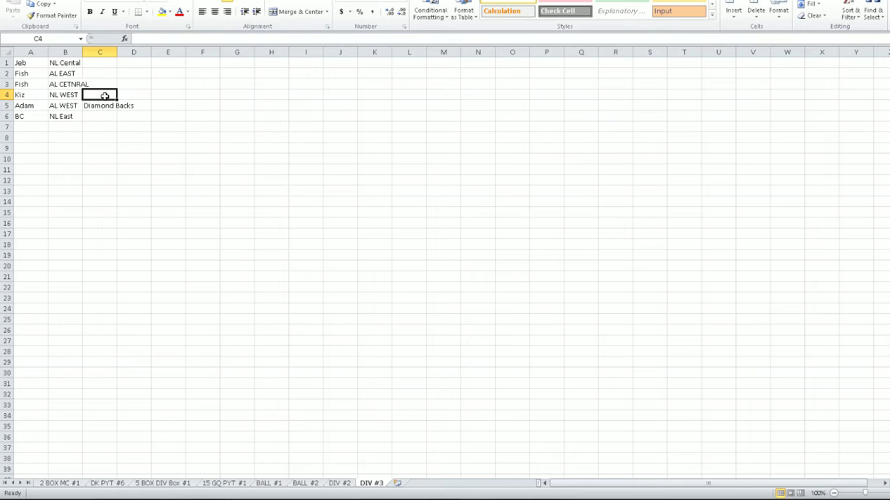
text(Sea)
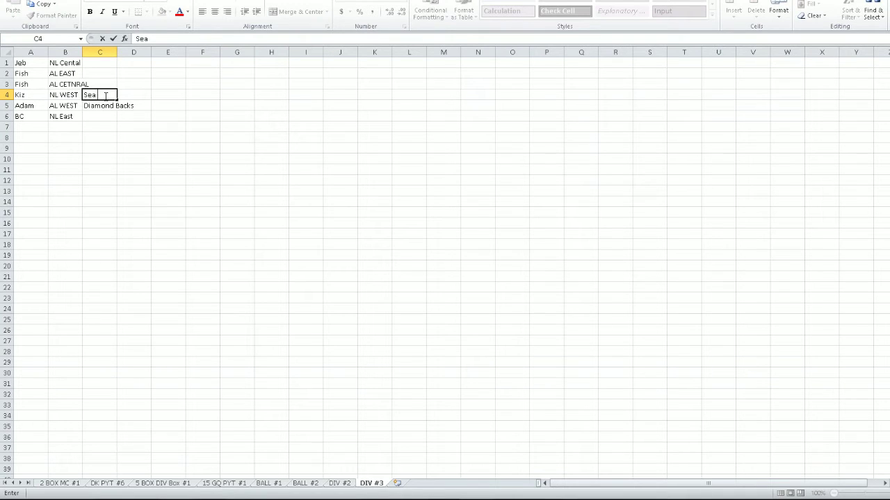
text(Mar)
Autofit the widths of columns C and B to their contents
click(100, 52)
double_click(117, 52)
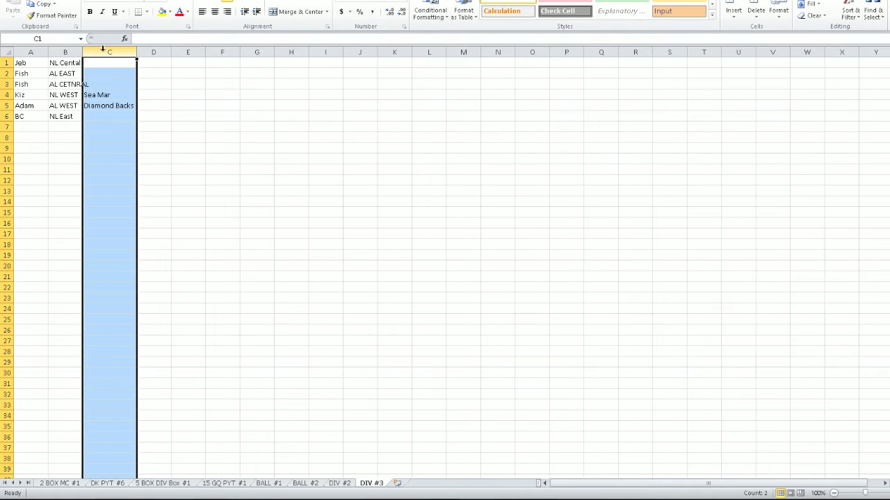
double_click(83, 52)
click(116, 137)
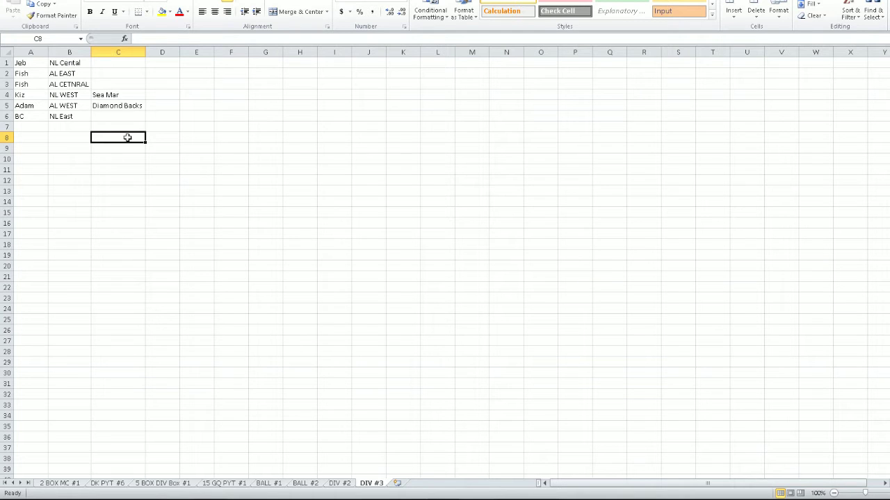
click(123, 102)
click(122, 96)
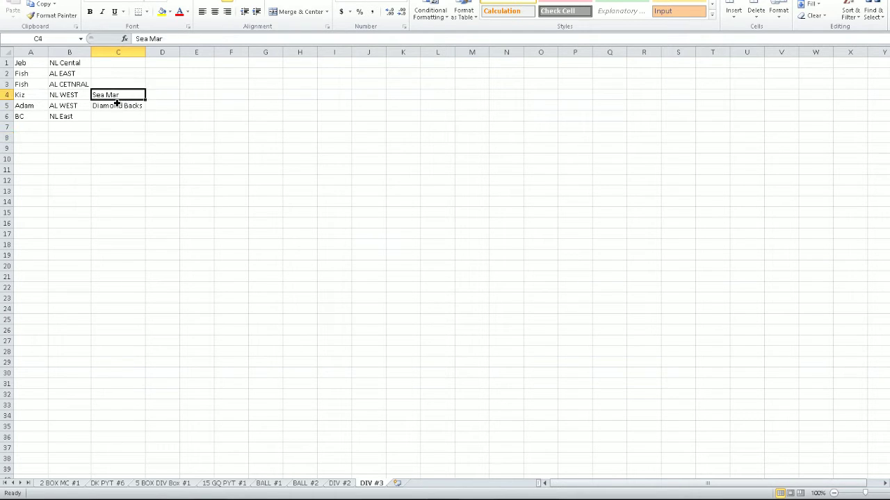
click(117, 103)
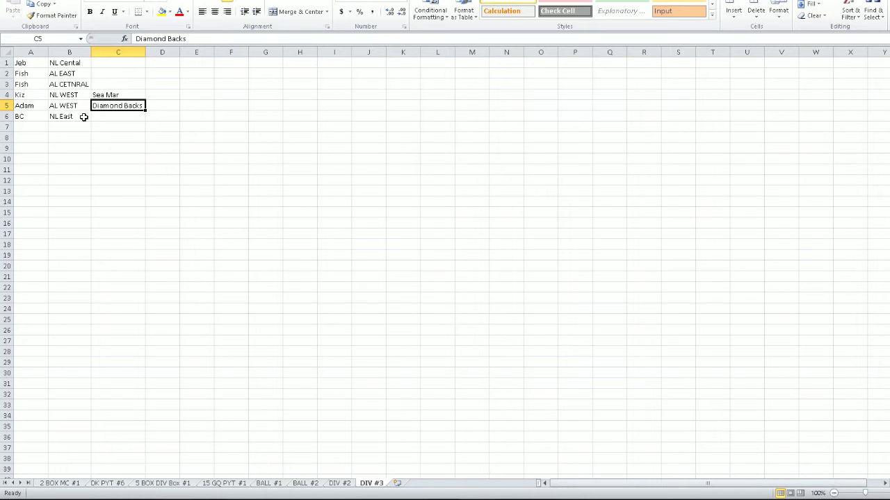
Enter the team "Bal" in C6 beside NL East and "Braves" in C2 beside AL EAST
click(119, 114)
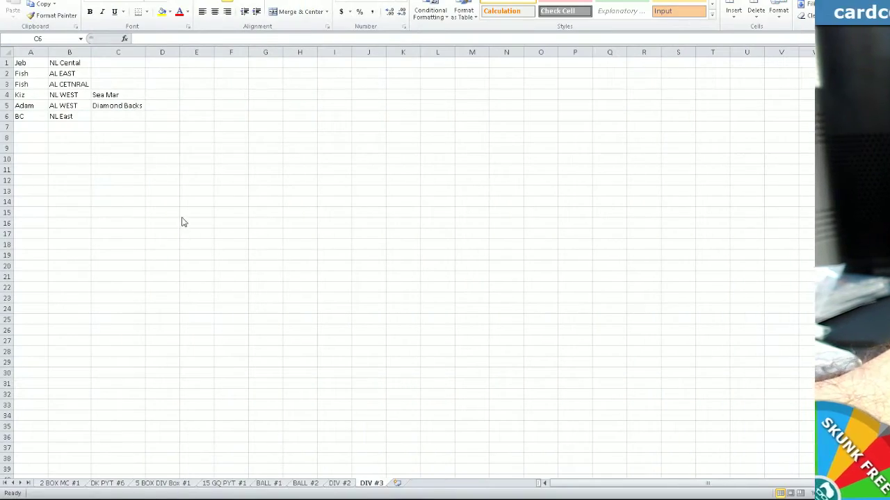
click(99, 115)
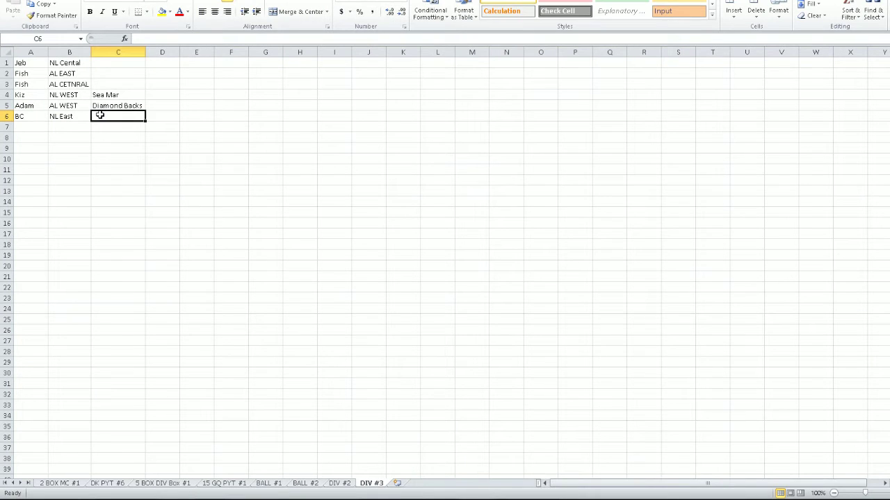
text(Bal)
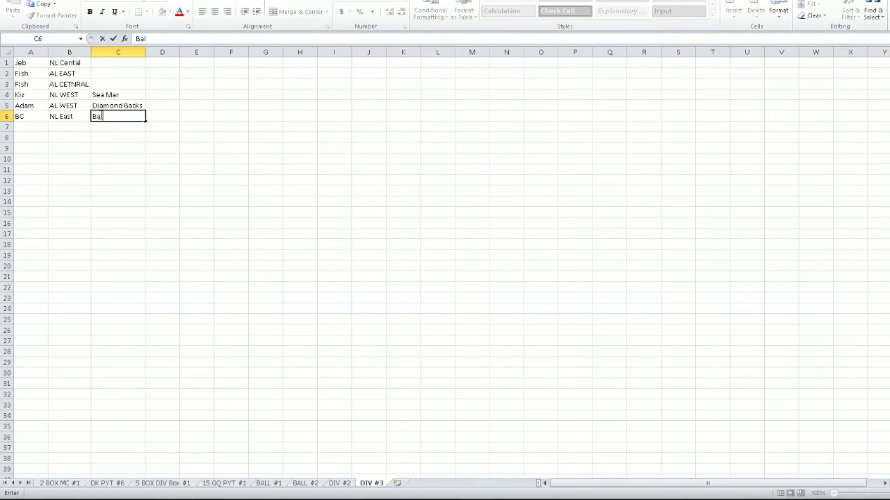
click(103, 73)
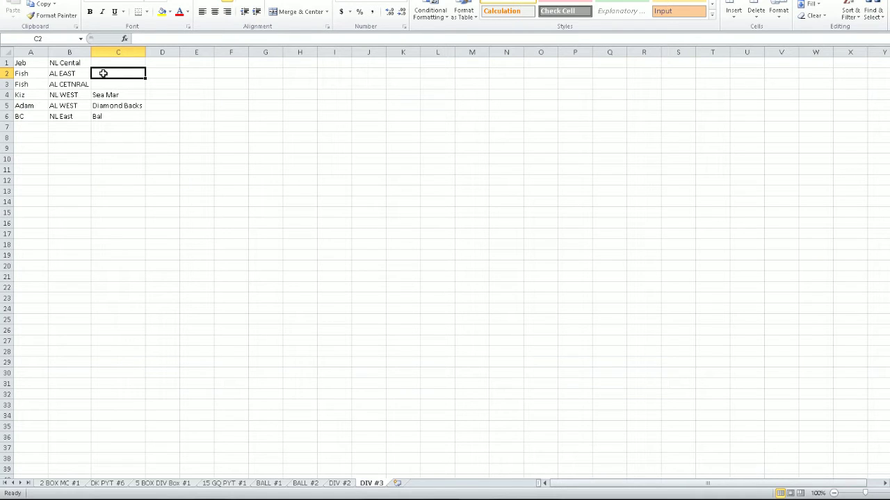
text(Brave)
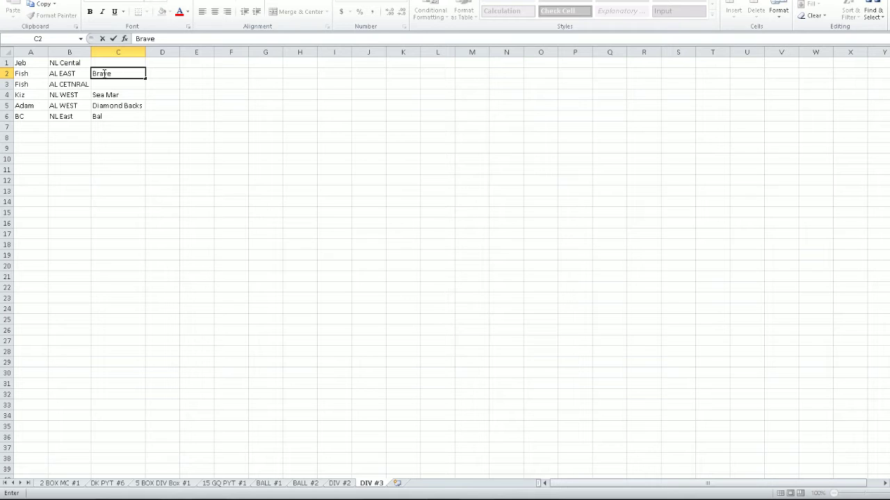
text(s)
click(89, 150)
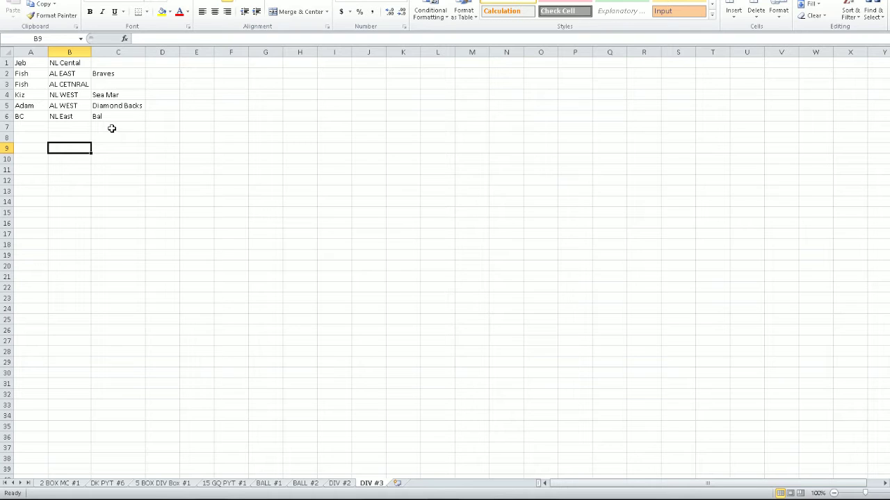
Enter the team "Tigers" in C1 beside NL Cental and "Brewers" in C3 beside AL CETNRAL
click(109, 64)
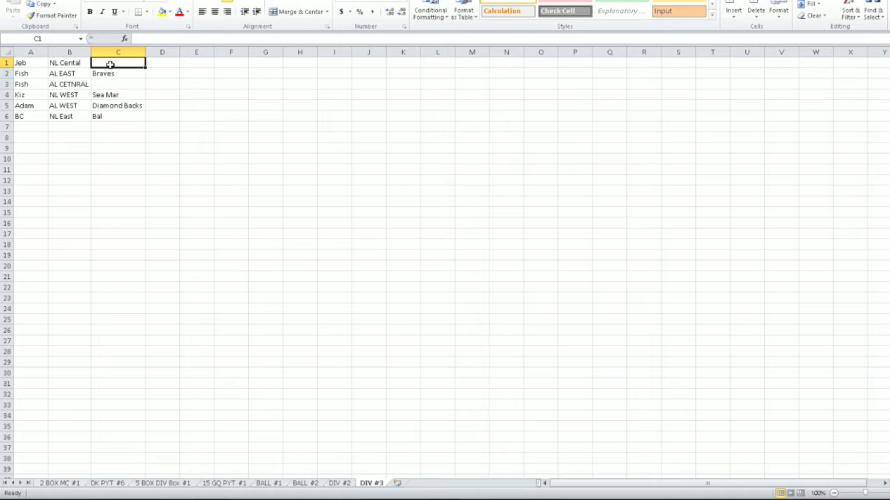
text(Tigers)
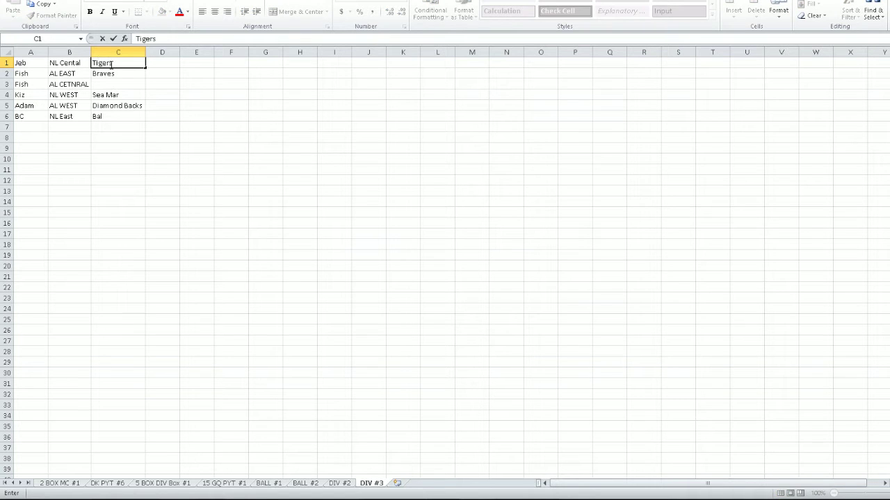
click(118, 85)
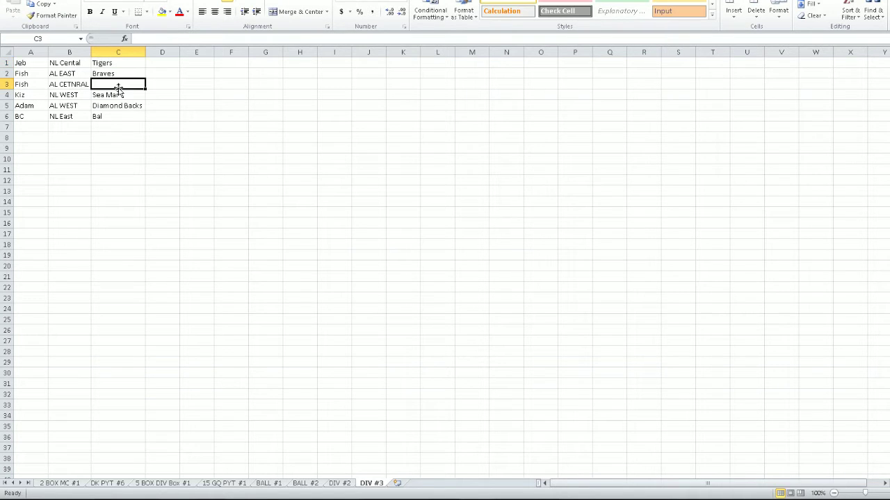
text(Brewers)
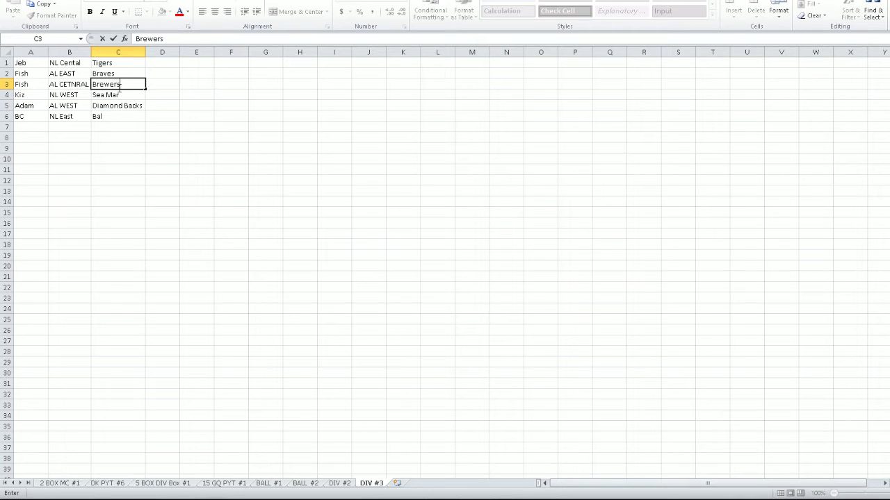
click(199, 202)
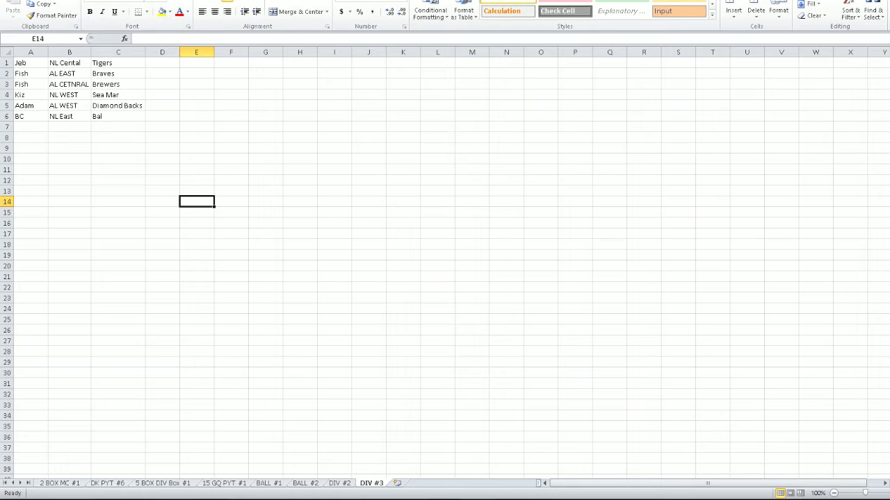
Print one copy of the active DIV #3 sheet
click(25, 0)
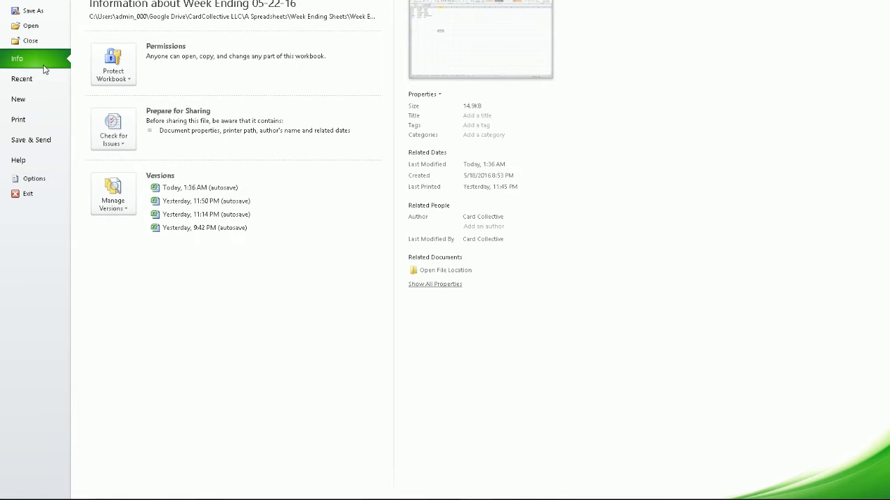
click(20, 121)
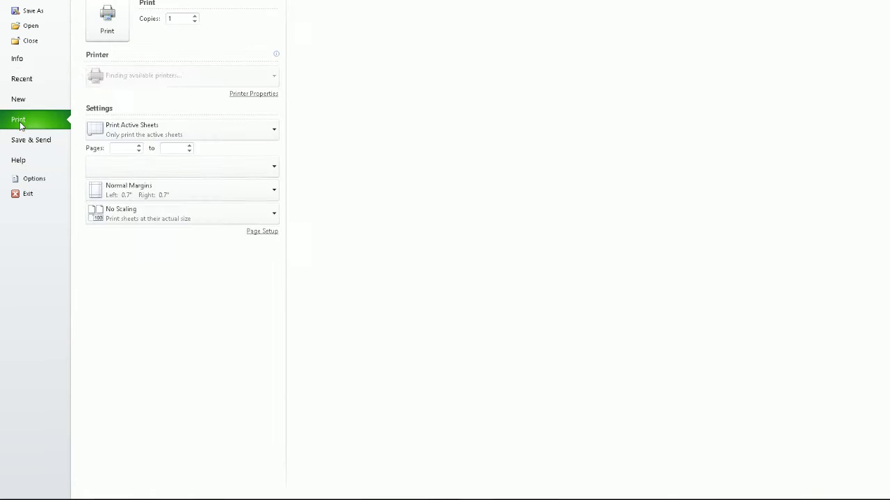
click(105, 31)
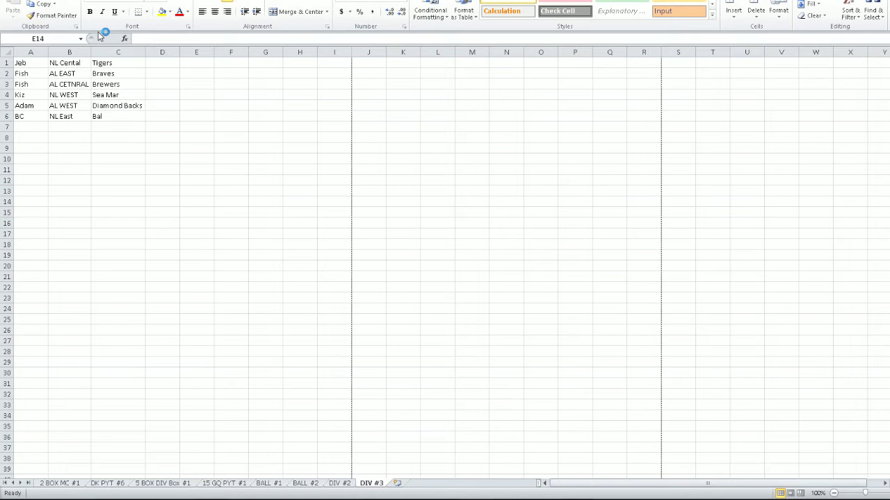